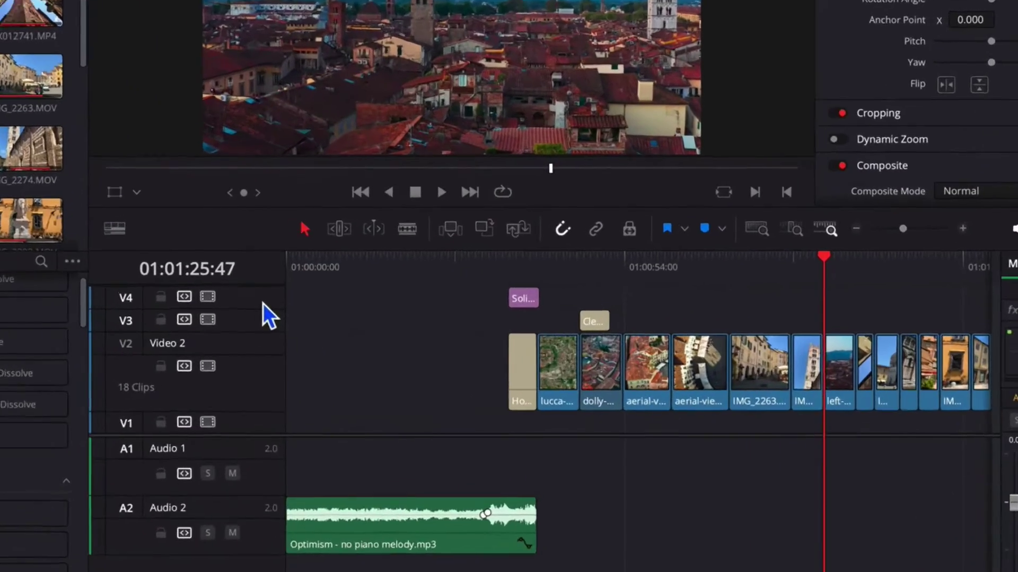
Add two new video tracks, V5 and V6, to the timeline
right_click(374, 321)
left_click(255, 306)
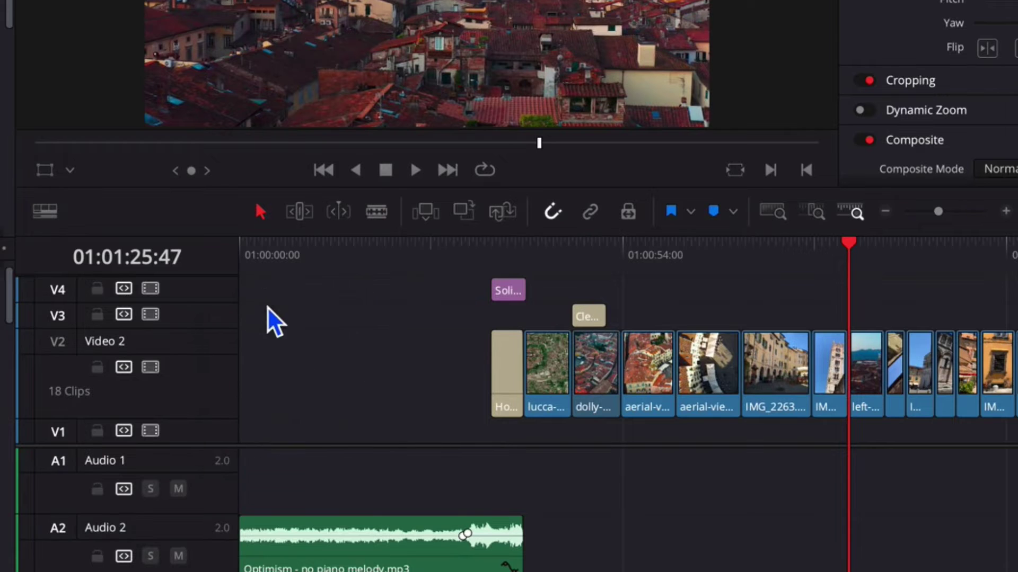
right_click(222, 290)
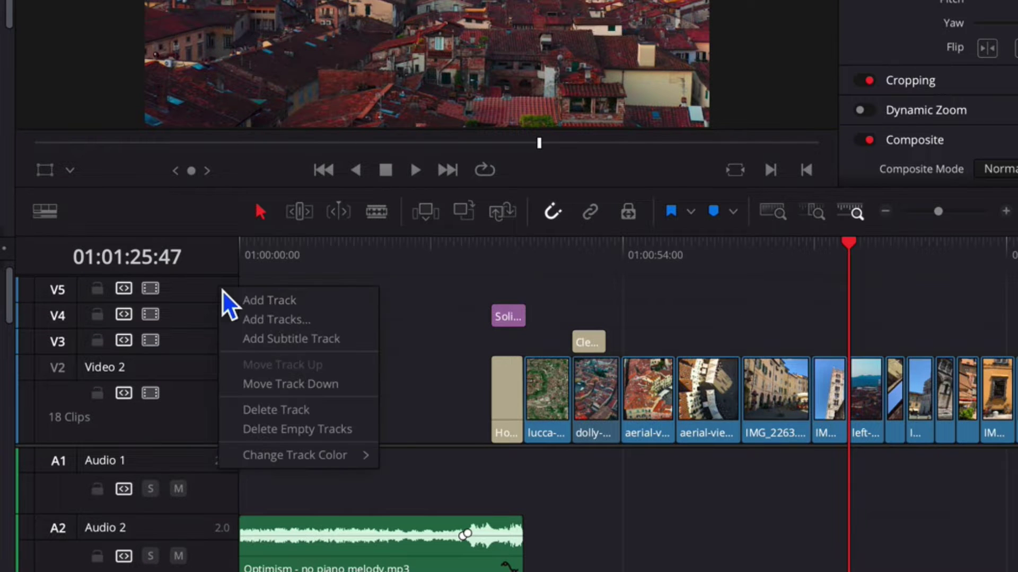
left_click(270, 301)
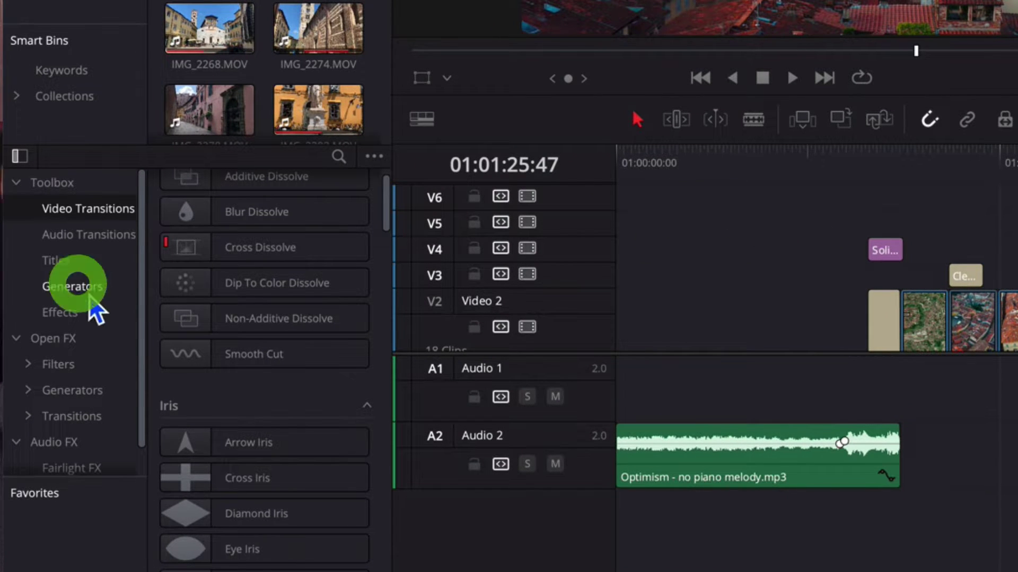
Place a Solid Color generator on V6 and extend its end to the playhead
left_click(76, 286)
left_click(269, 254)
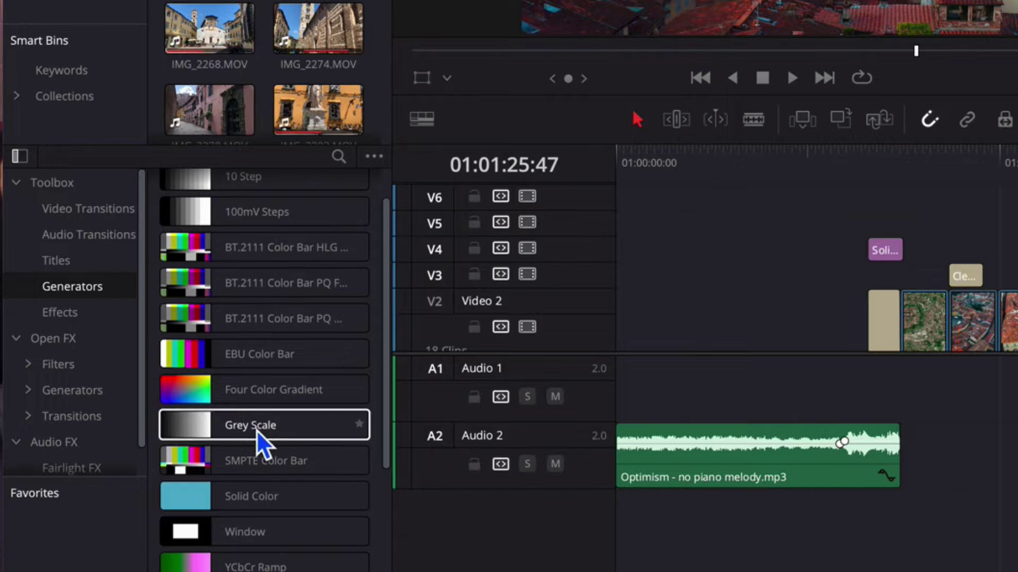
left_click(253, 496)
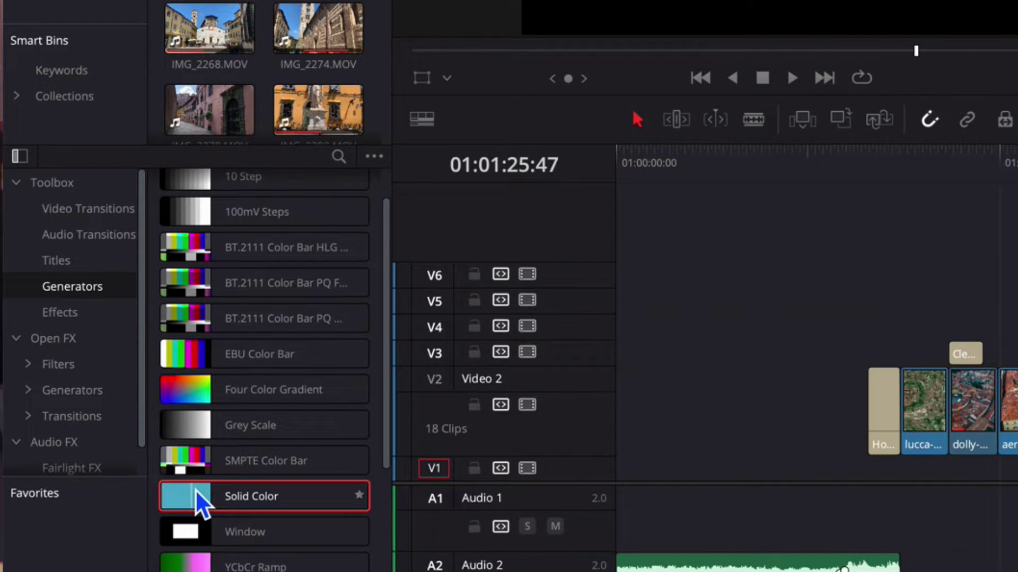
left_click_drag(205, 504, 877, 306)
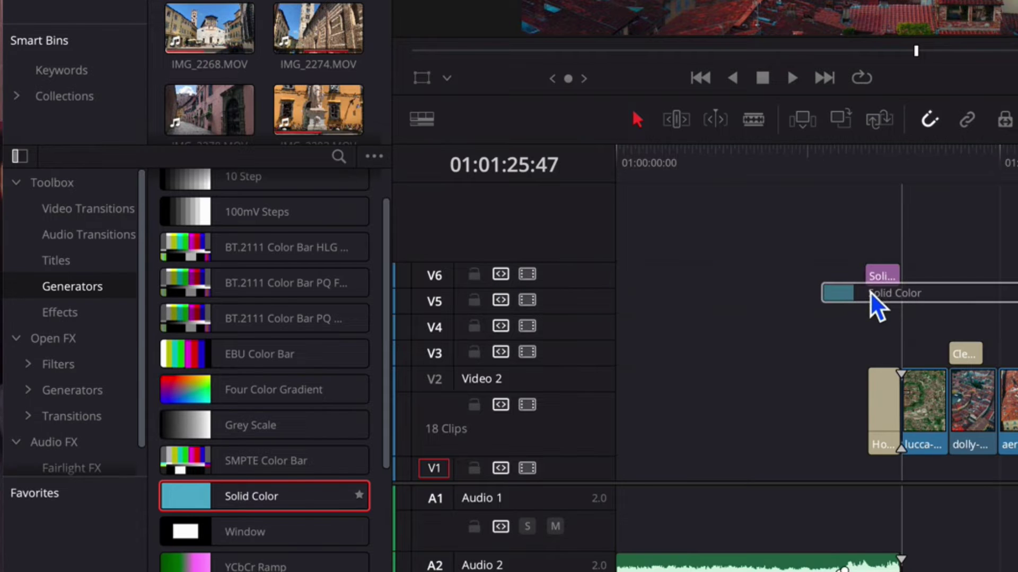
mouse_move(899, 276)
left_mouse_down()
mouse_move(817, 300)
mouse_move(860, 300)
left_mouse_up()
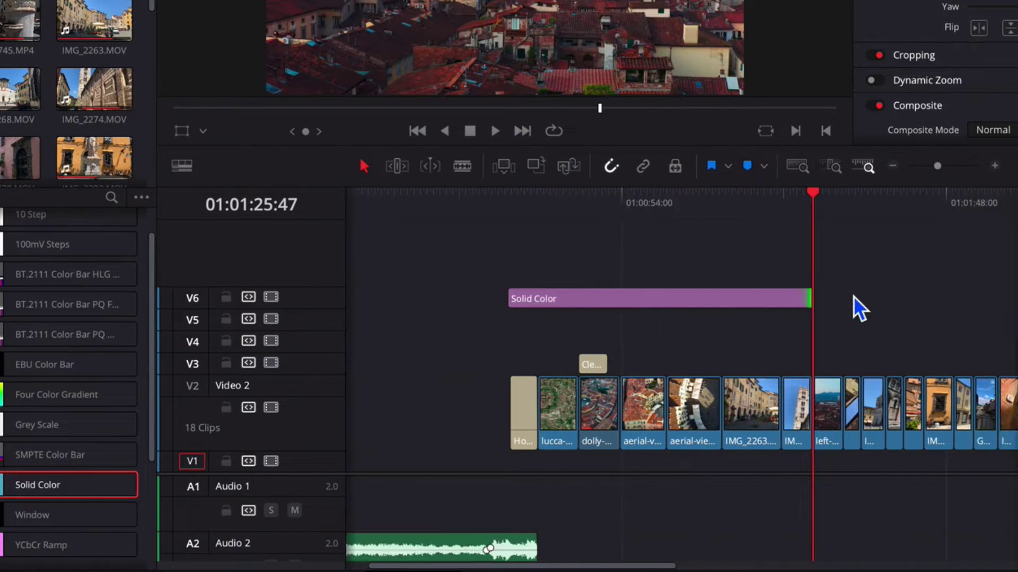
scroll(853, 296, "down", 3)
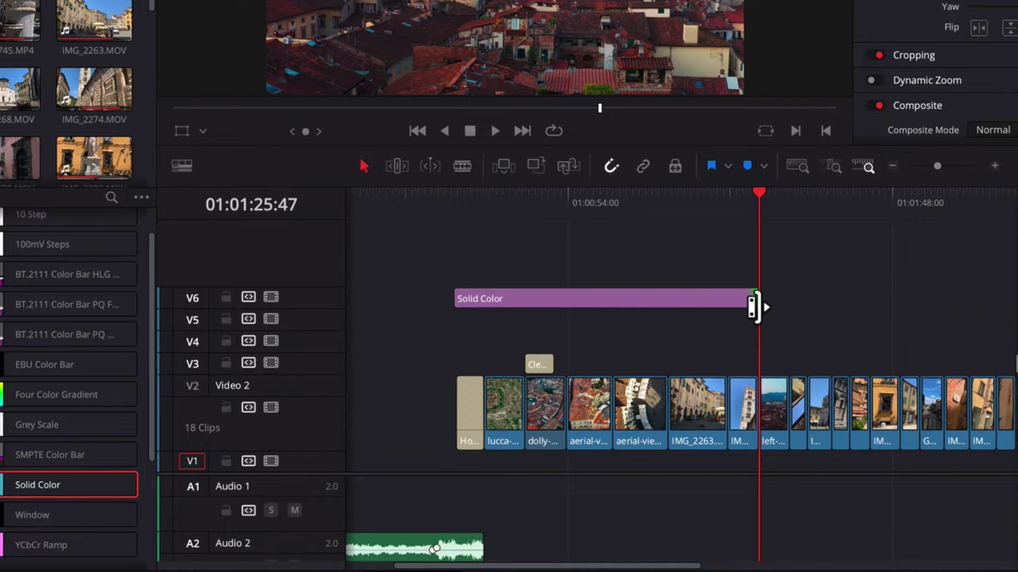
Lengthen the V6 Solid Color clip and crop its bottom to about 998, leaving a thin top bar
left_click_drag(759, 306, 818, 311)
left_click(688, 401)
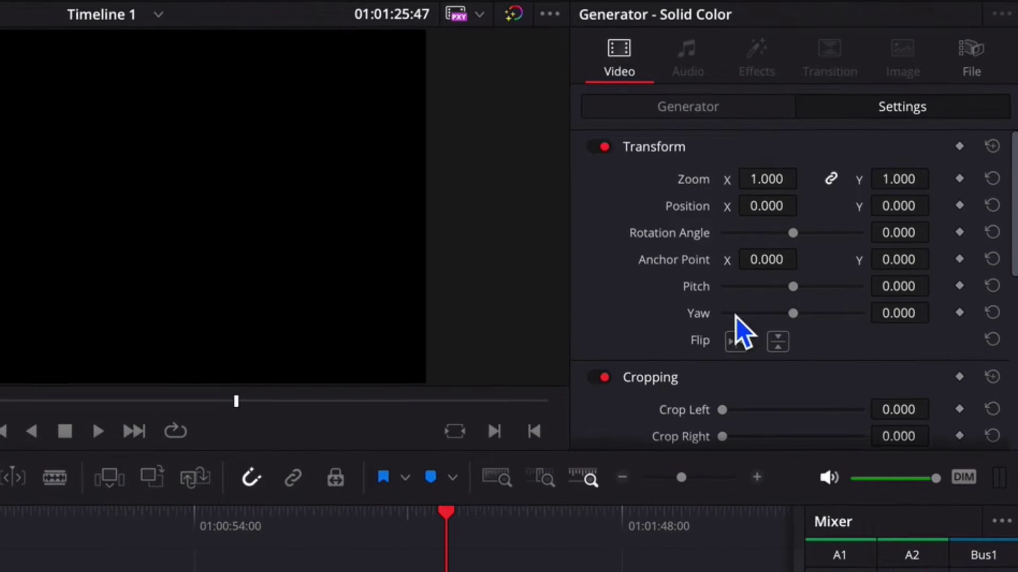
scroll(849, 238, "down", 3)
scroll(736, 317, "down", 2)
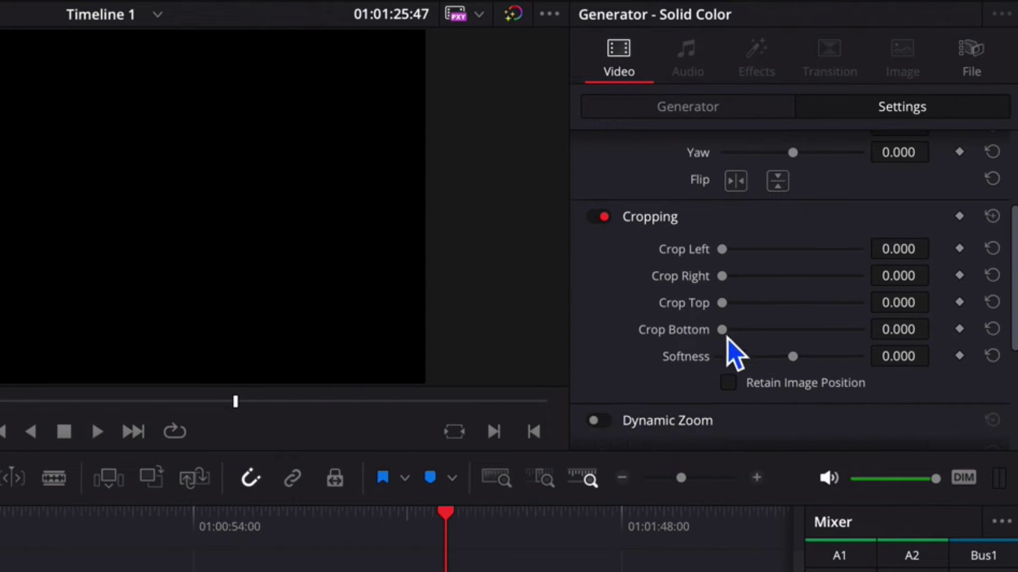
left_click_drag(722, 329, 764, 329)
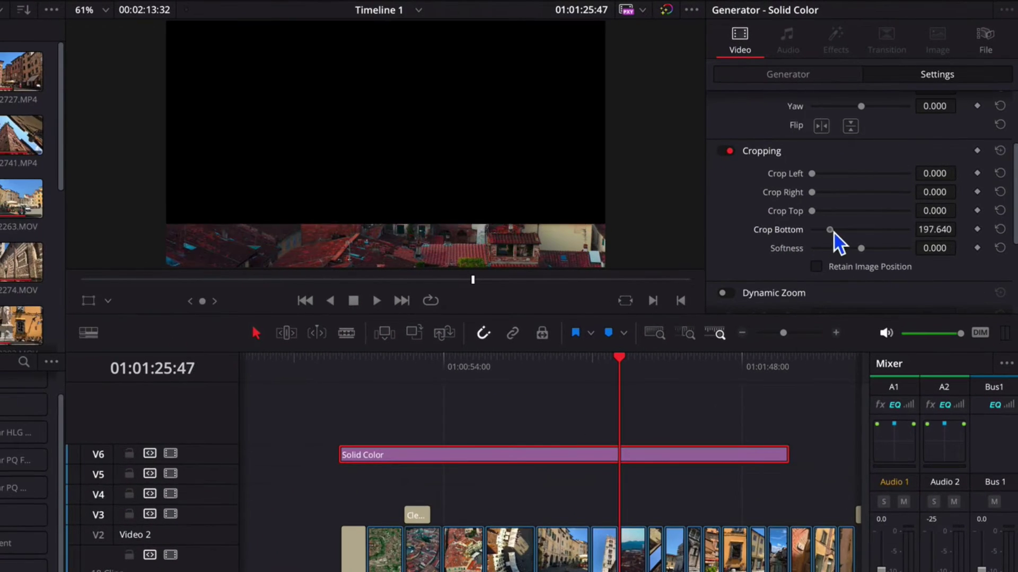
left_click_drag(835, 232, 906, 232)
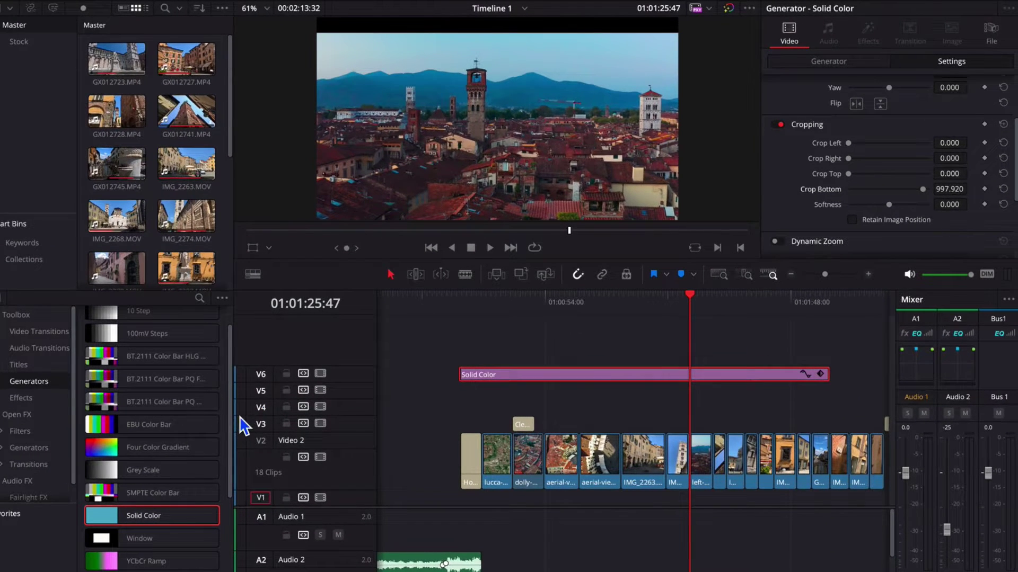
Place a second Solid Color generator on track V5
left_click(158, 447)
left_click(143, 515)
left_click_drag(116, 525, 225, 505)
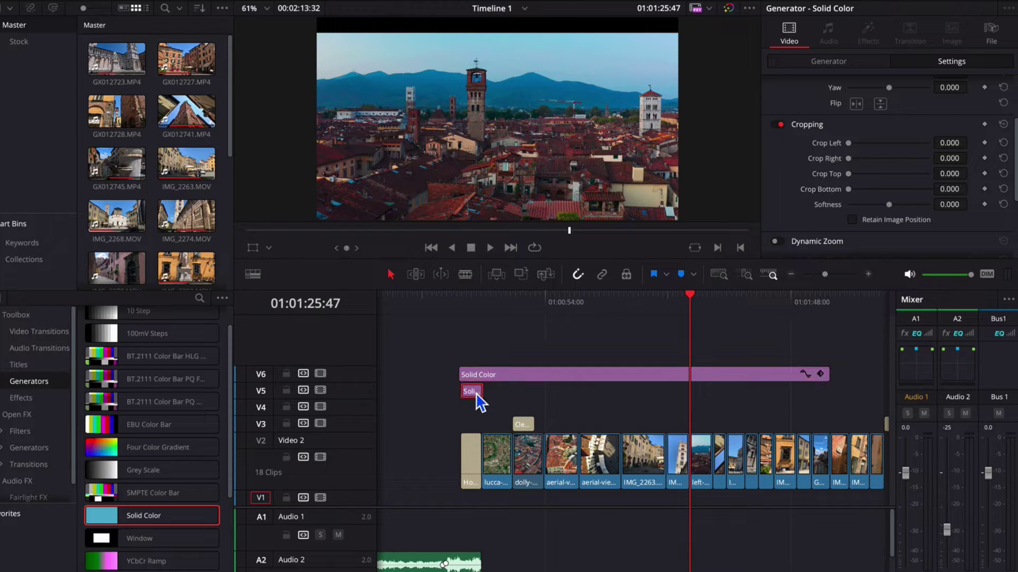
Trim the V5 Solid Color to V6's length and crop its top to about 998
left_click_drag(481, 396, 706, 399)
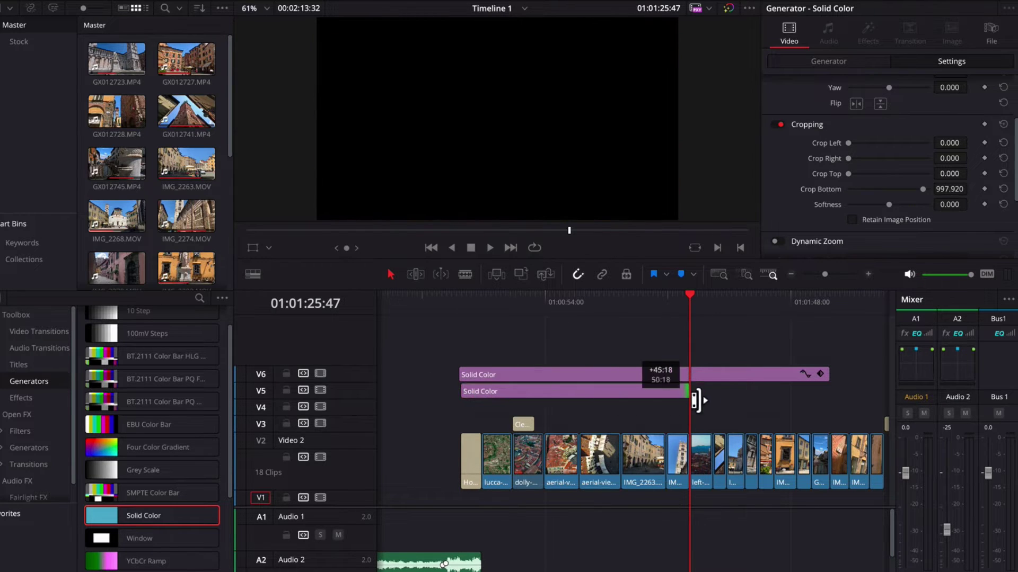
left_click_drag(799, 395, 795, 395)
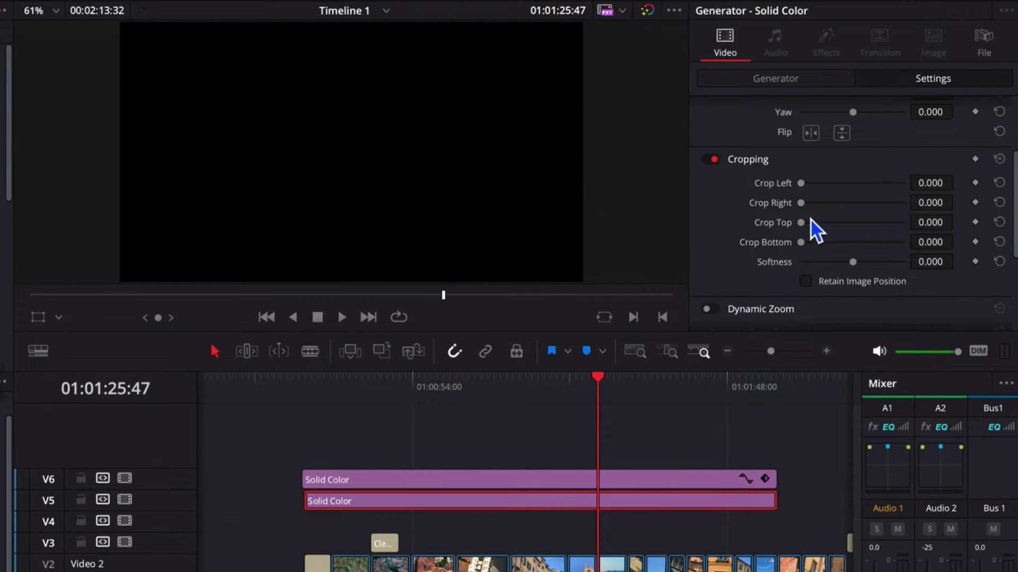
left_click_drag(802, 223, 897, 223)
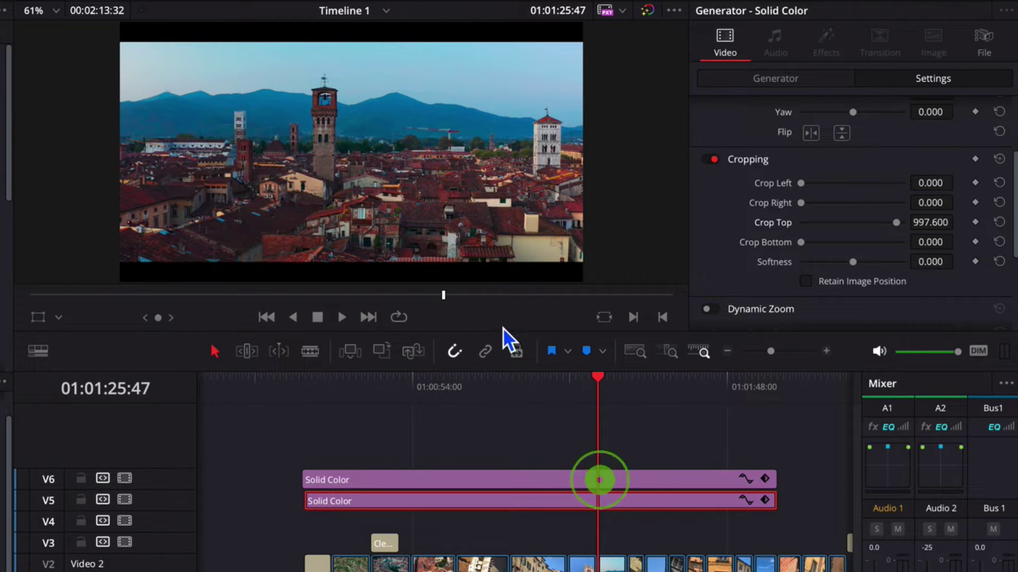
left_click_drag(507, 341, 509, 411)
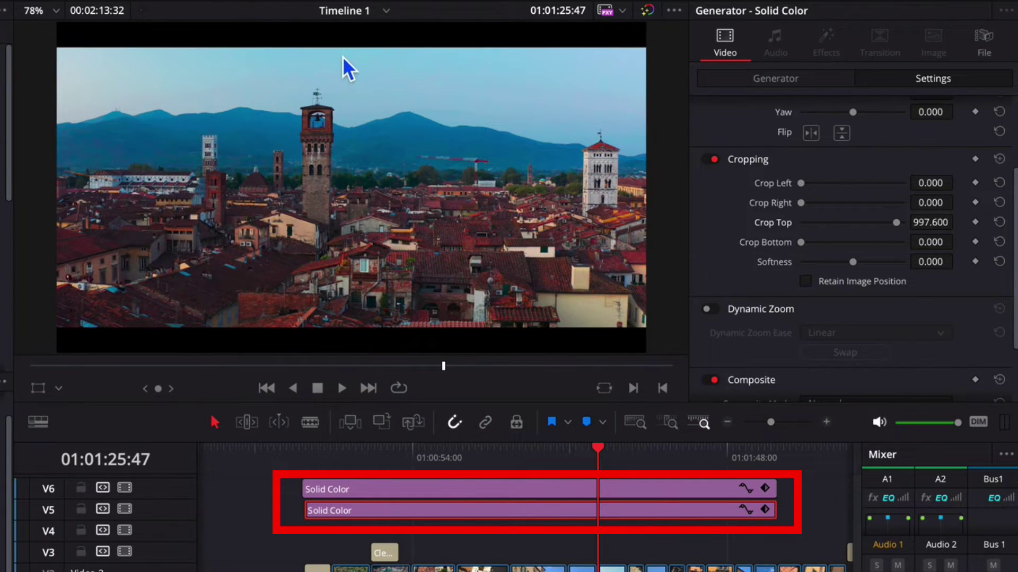
Play the letterboxed edit from an earlier point in the timeline
left_click(376, 455)
key("space")
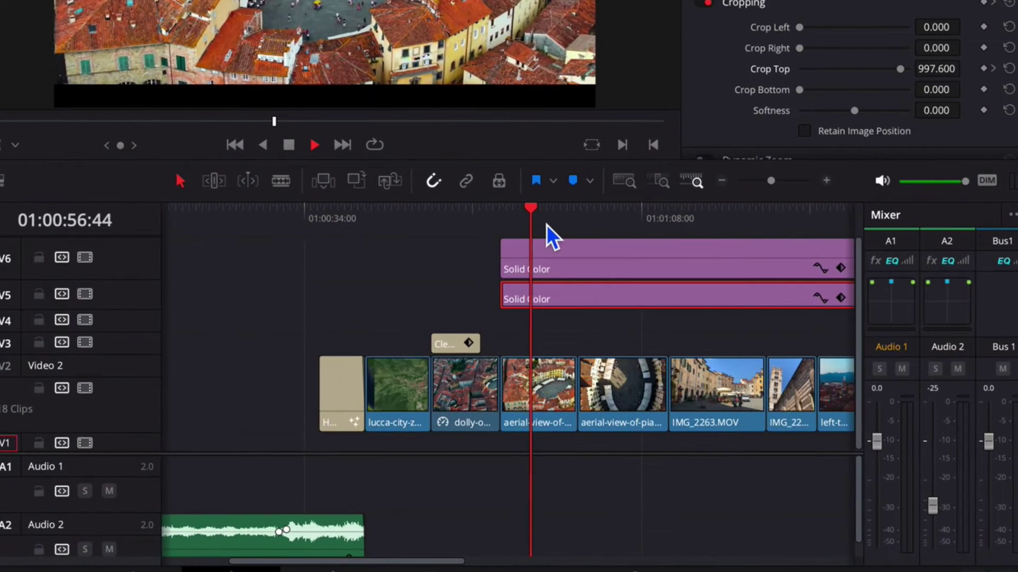
Keyframe both bars' crops, setting them to 1080 at the clips' start
key("space")
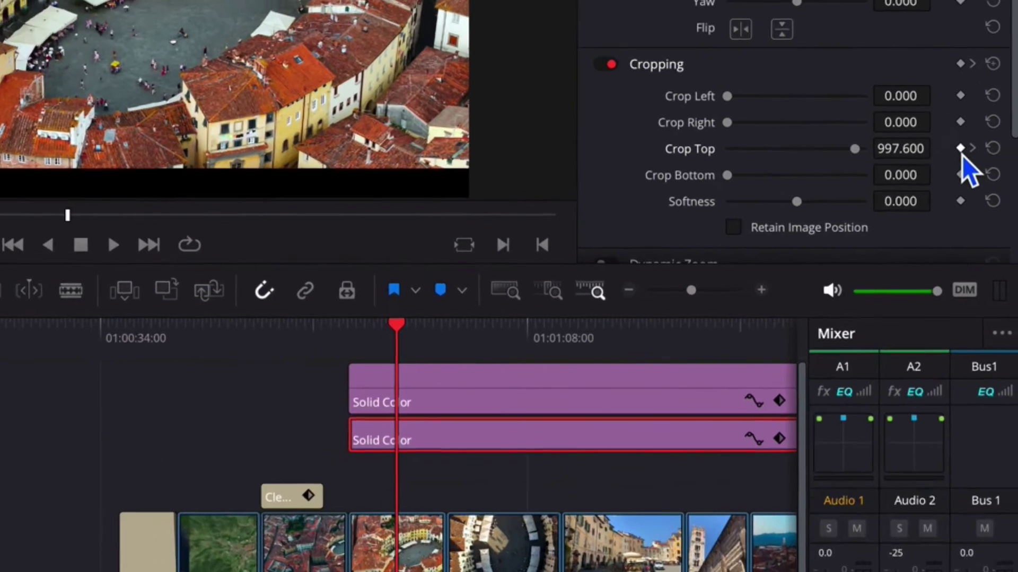
left_click(983, 68)
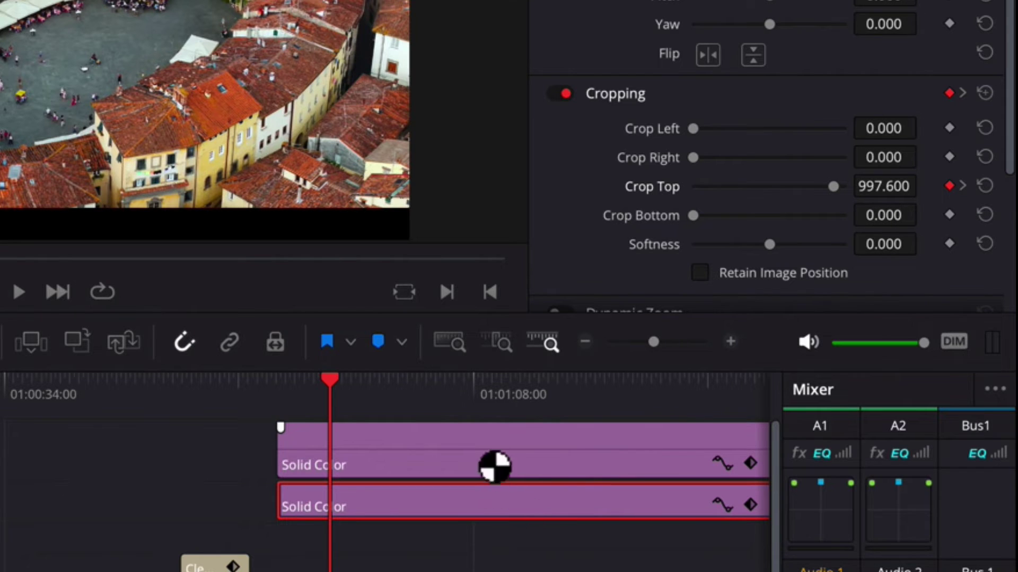
left_click(495, 468)
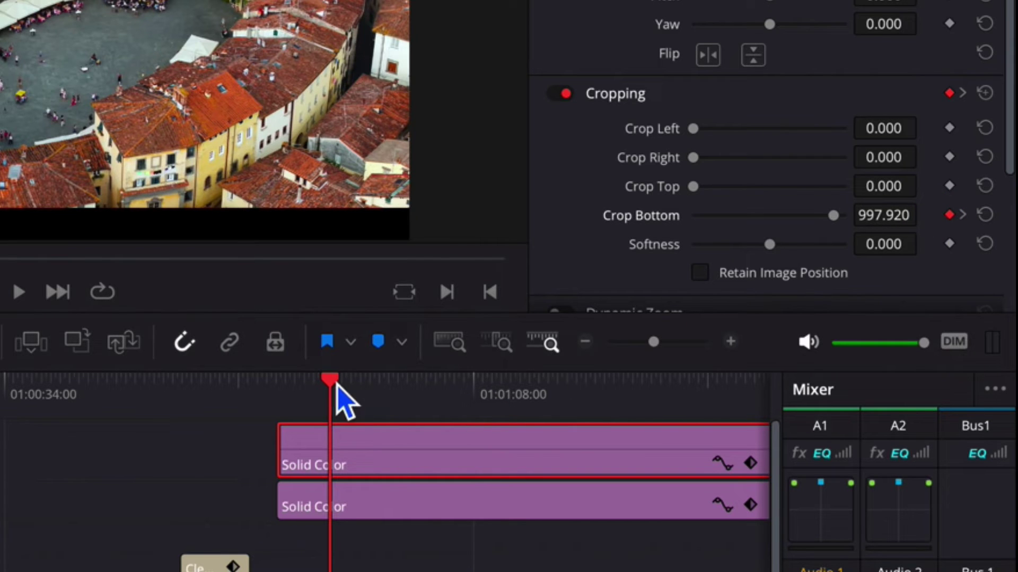
left_click_drag(329, 383, 278, 390)
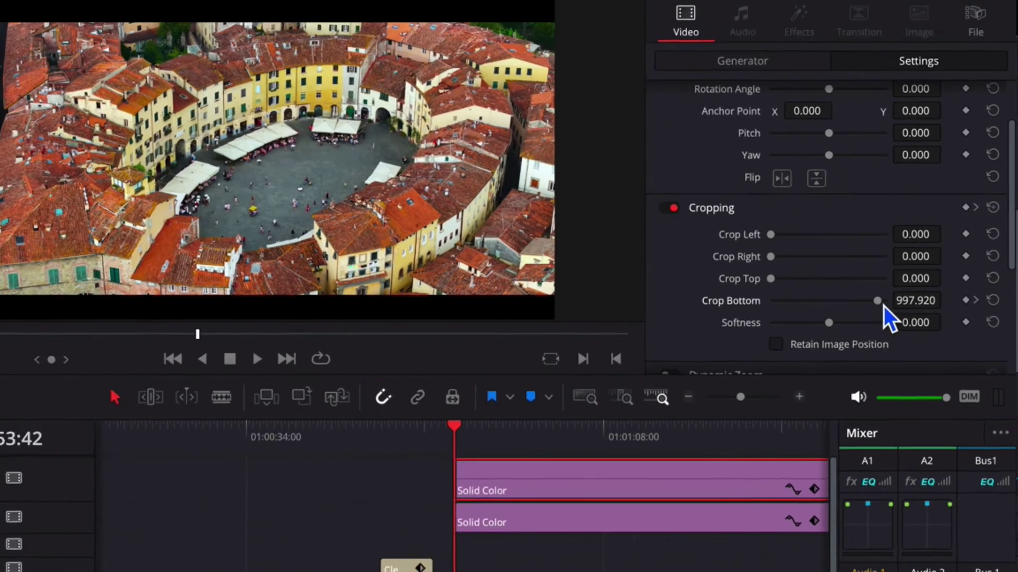
left_click_drag(833, 215, 842, 215)
left_click_drag(893, 326, 898, 325)
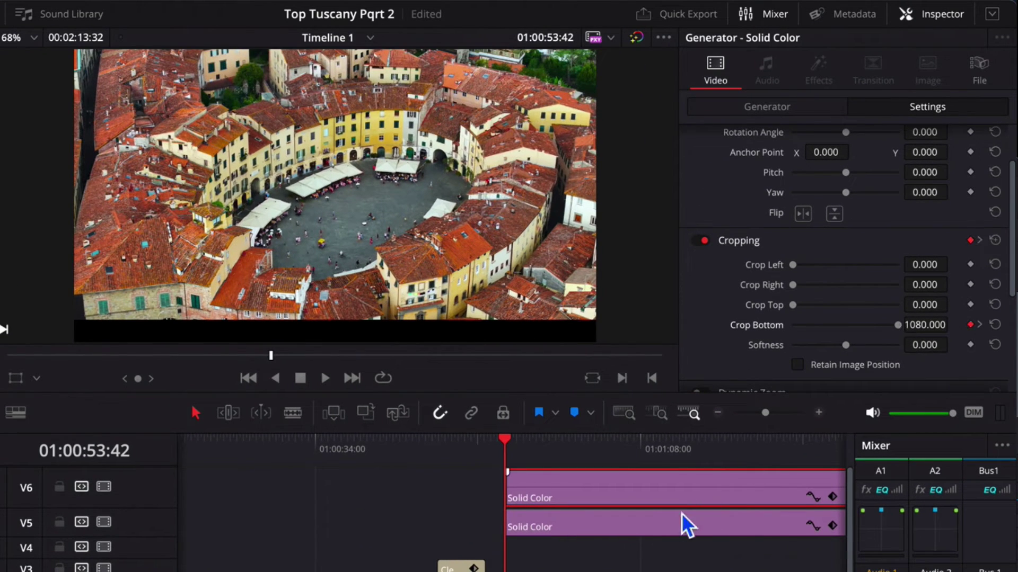
left_click_drag(890, 306, 900, 306)
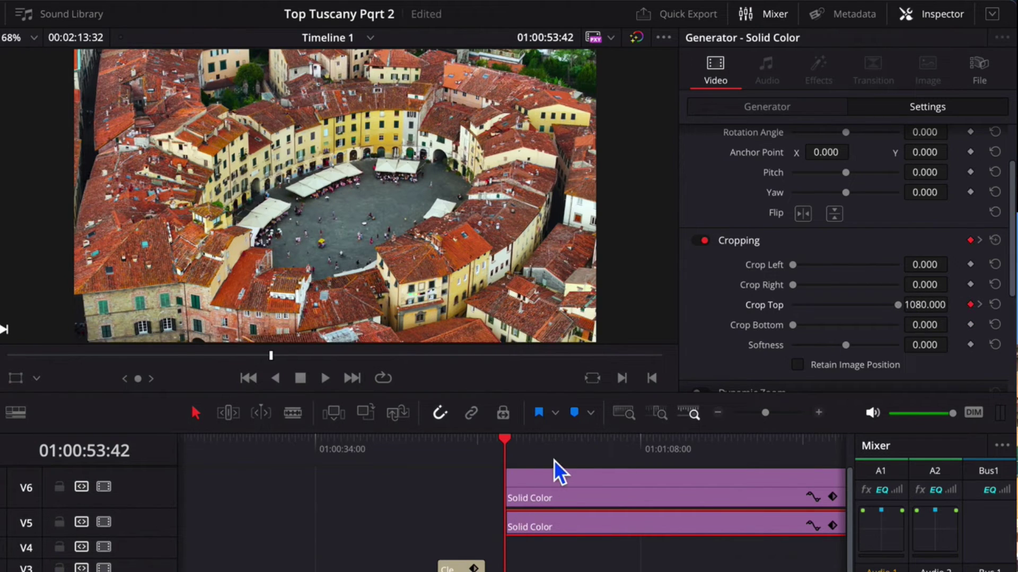
key("space")
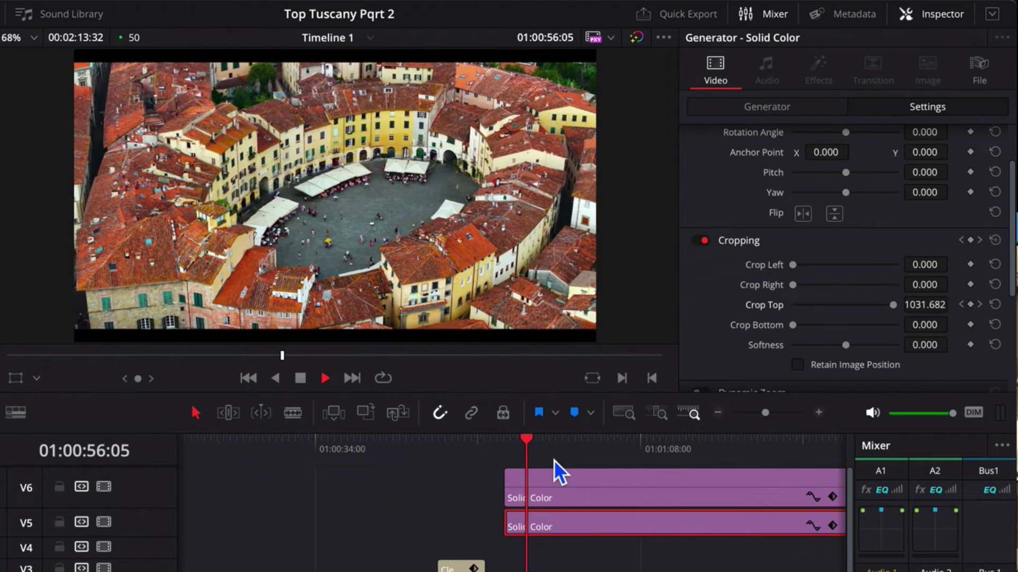